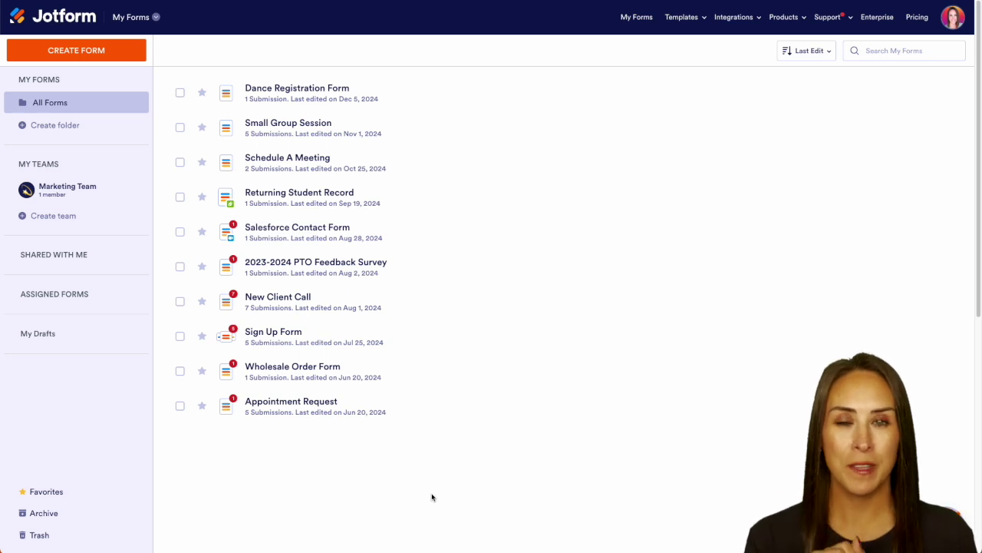
Start a new form from a template and filter the gallery to Order Forms
{"action": "left_click", "coordinate": [90, 61]}
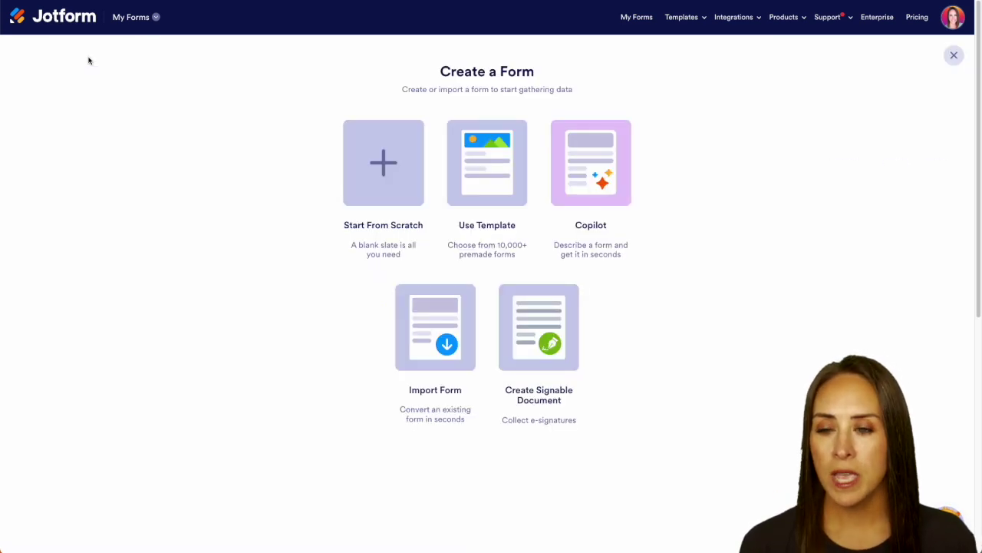
{"action": "left_click", "coordinate": [519, 201]}
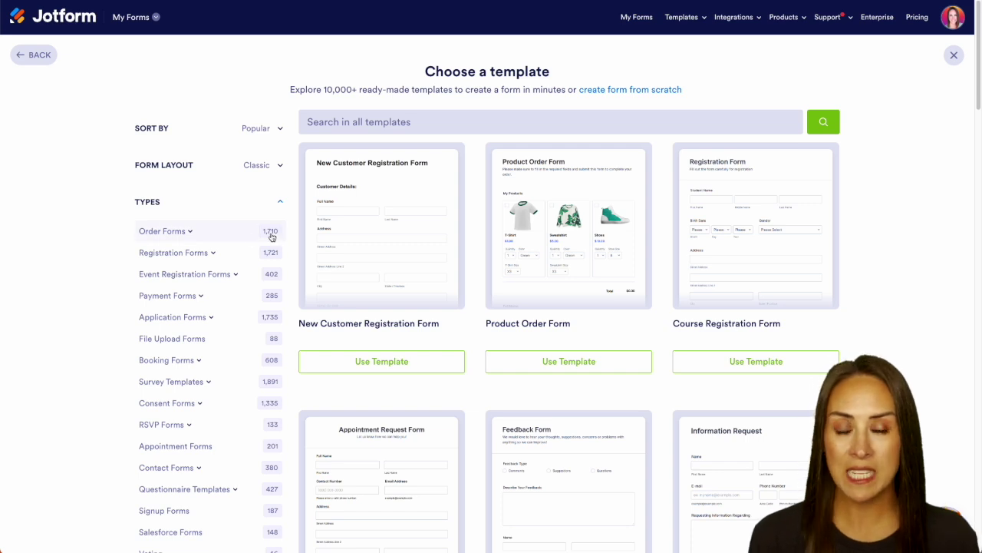
{"action": "left_click", "coordinate": [173, 235]}
{"action": "scroll", "coordinate": [208, 219], "scroll_direction": "down", "scroll_amount": 1}
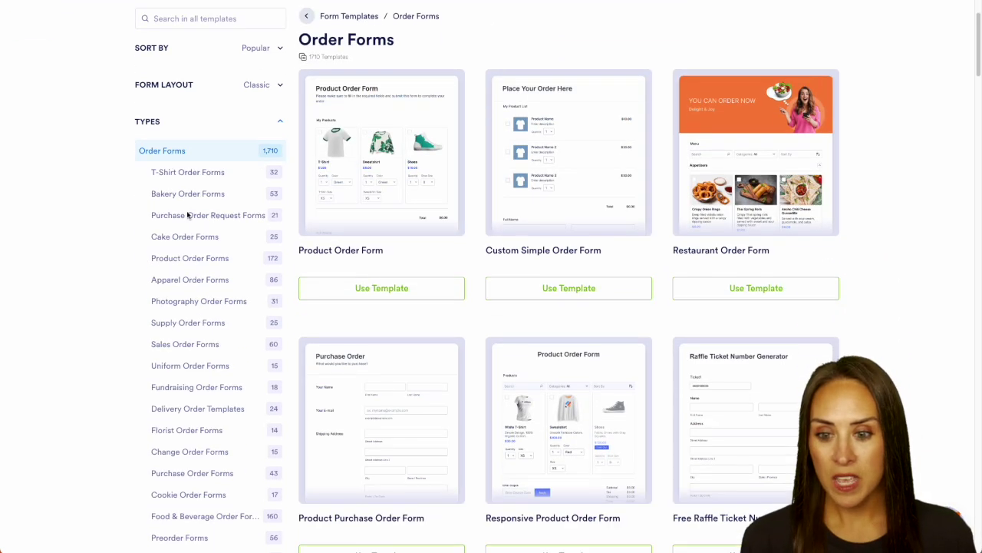
{"action": "scroll", "coordinate": [77, 285], "scroll_direction": "down", "scroll_amount": 1}
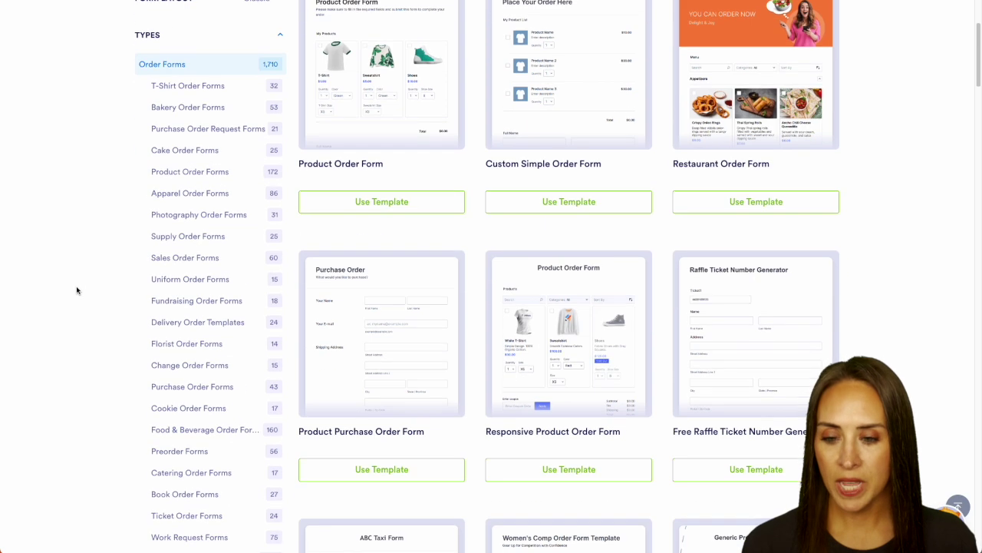
{"action": "scroll", "coordinate": [77, 288], "scroll_direction": "up", "scroll_amount": 2}
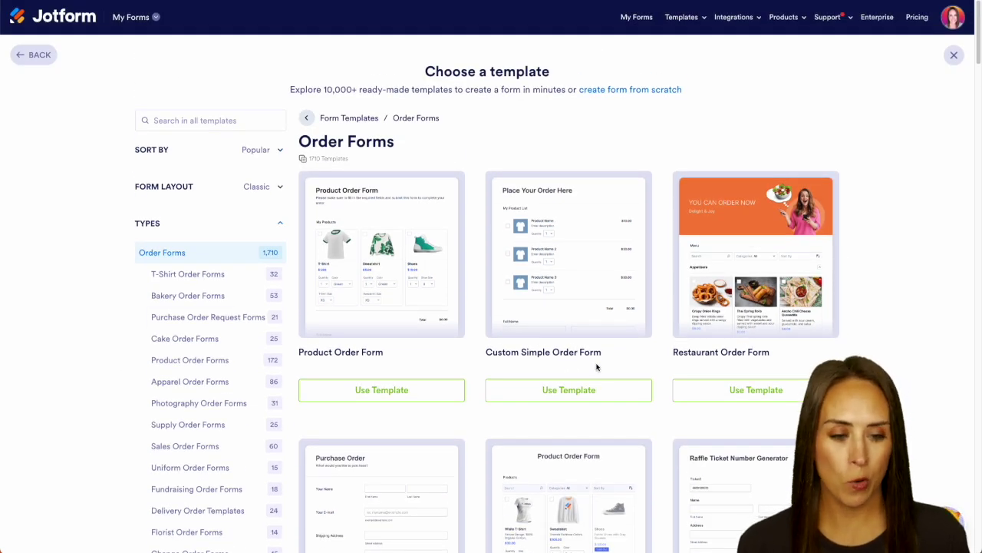
Create the form from Custom Simple Order Form and scroll down to its Submit button
{"action": "left_click", "coordinate": [578, 396]}
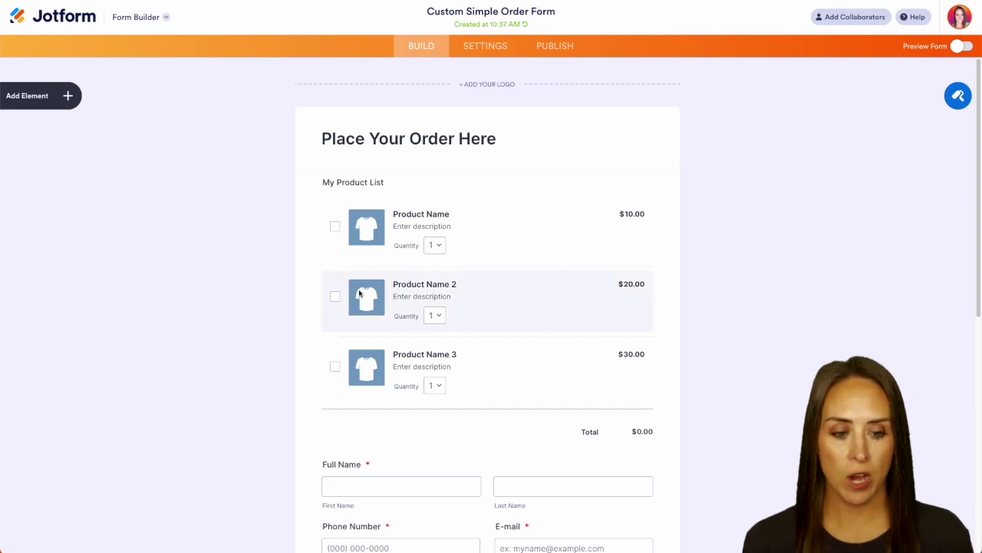
{"action": "scroll", "coordinate": [649, 426], "scroll_direction": "down", "scroll_amount": 1}
{"action": "scroll", "coordinate": [649, 425], "scroll_direction": "down", "scroll_amount": 3}
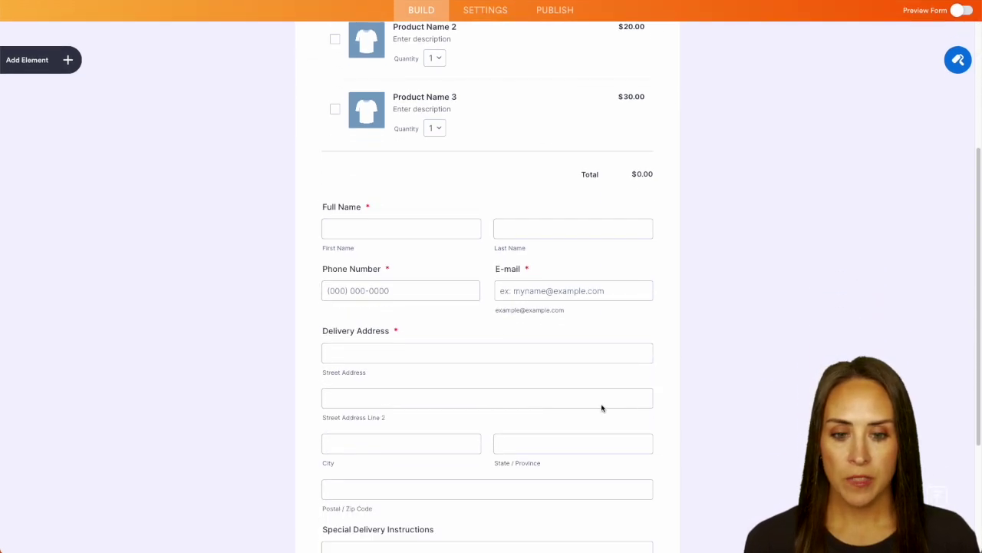
{"action": "scroll", "coordinate": [652, 332], "scroll_direction": "down", "scroll_amount": 3}
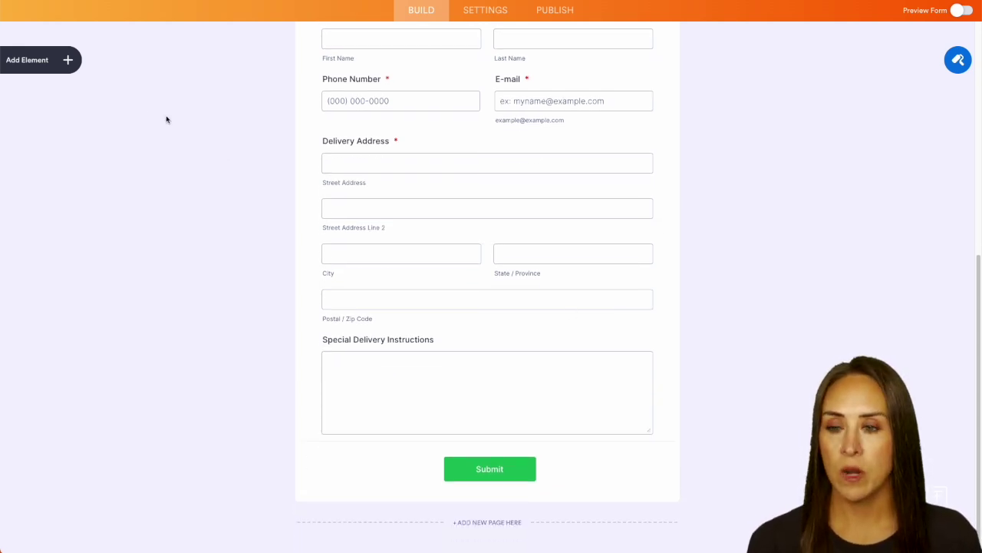
Drop a Date Picker above Special Delivery Instructions, labelled 'Specific Delivery Date'
{"action": "left_click", "coordinate": [54, 64]}
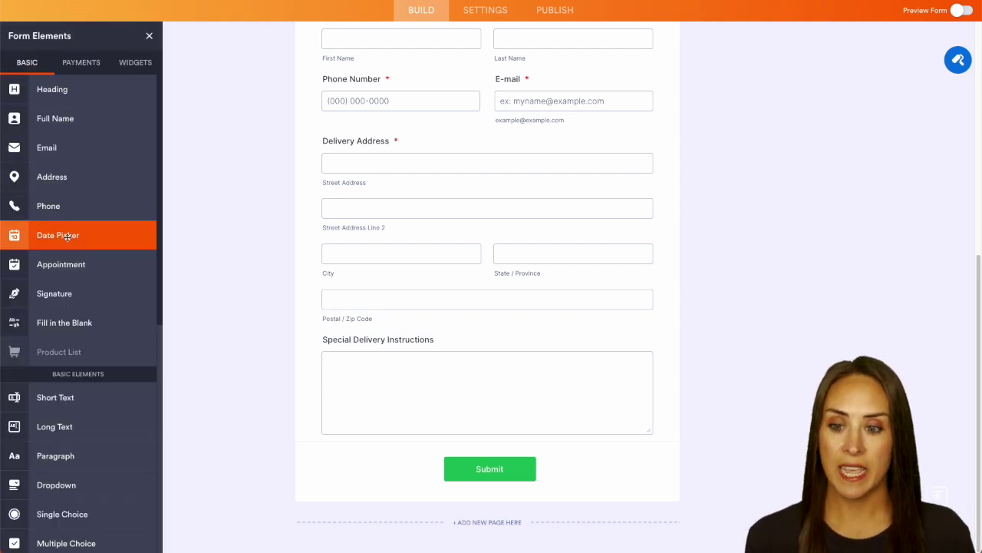
{"action": "left_click_drag", "start_coordinate": [67, 237], "coordinate": [432, 342]}
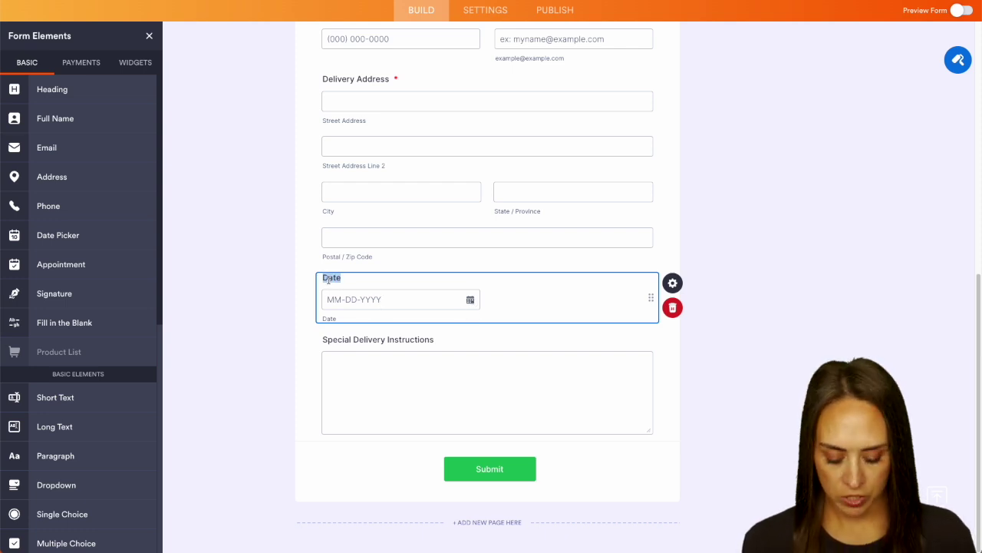
{"action": "type", "text": "Specific Delivery Date"}
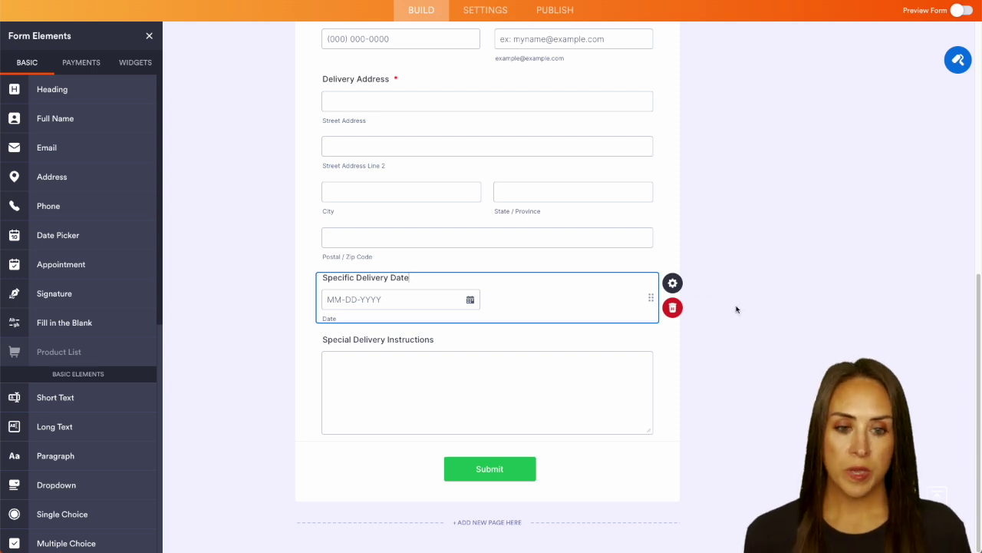
{"action": "scroll", "coordinate": [737, 307], "scroll_direction": "up", "scroll_amount": 8}
{"action": "scroll", "coordinate": [737, 309], "scroll_direction": "up", "scroll_amount": 2}
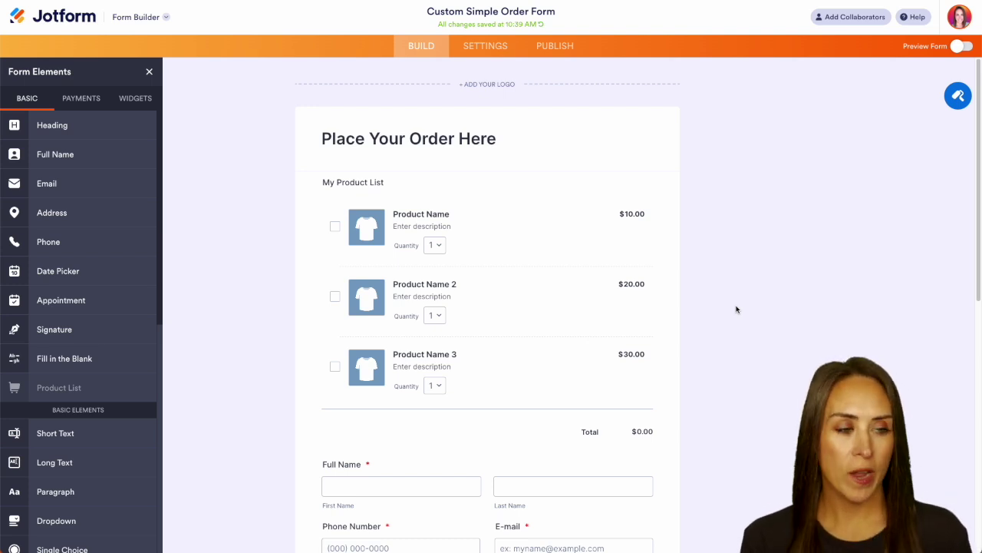
Set the form's page color to white #FFFFFF, then look over Styles and Themes
{"action": "left_click", "coordinate": [958, 98]}
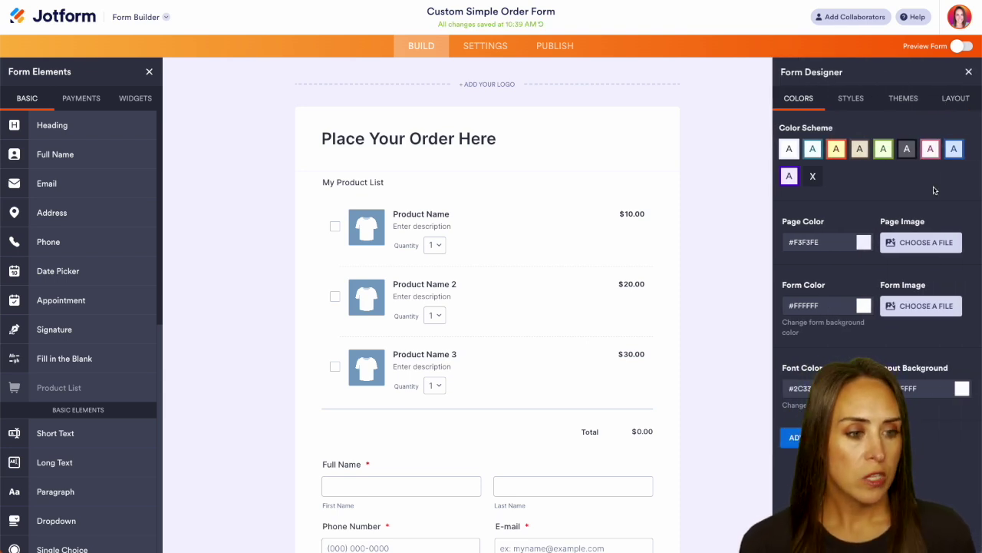
{"action": "left_click", "coordinate": [864, 243]}
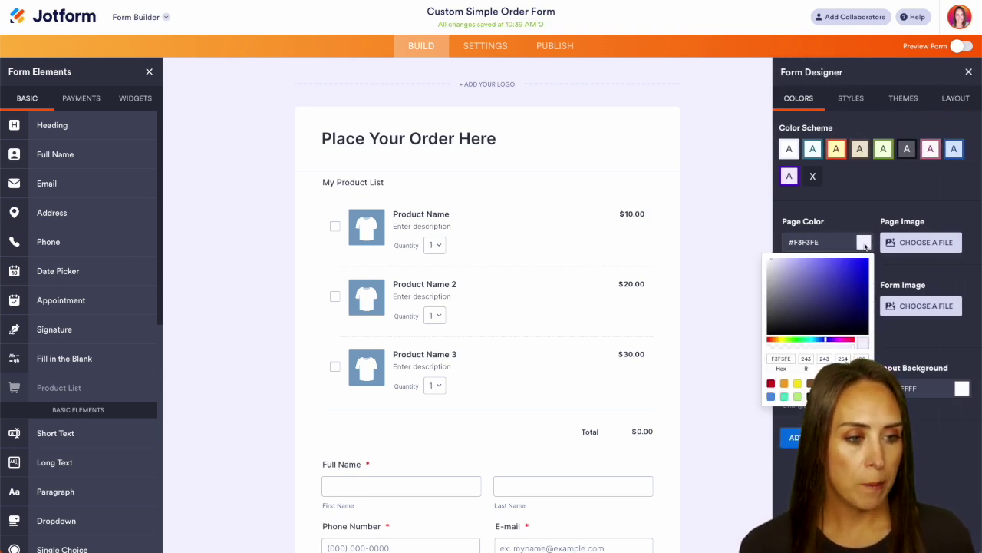
{"action": "left_click", "coordinate": [769, 261]}
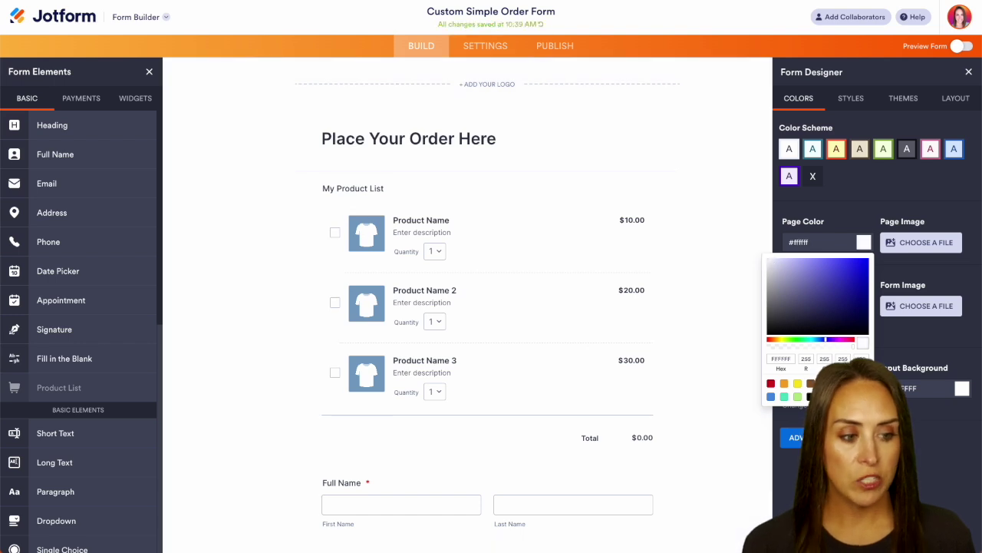
{"action": "left_click", "coordinate": [861, 201]}
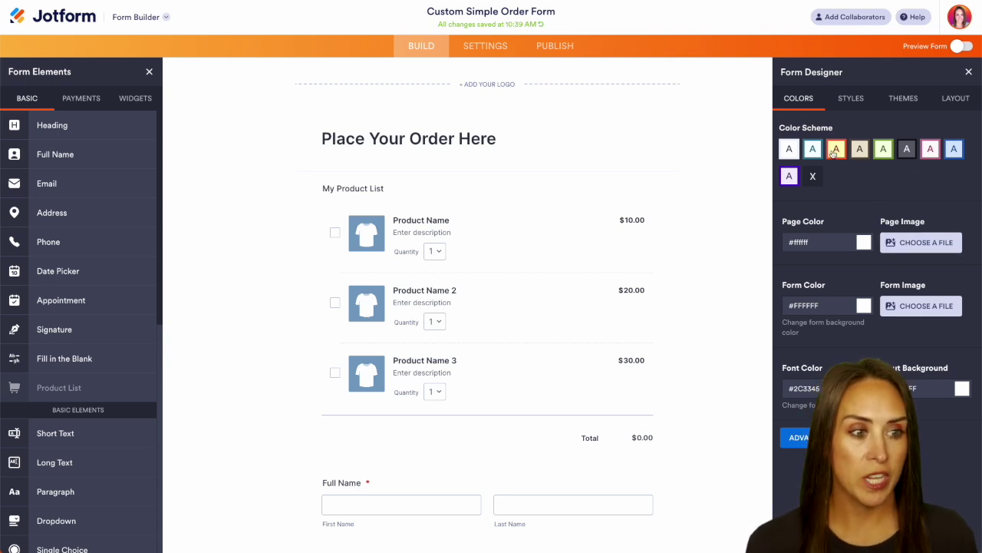
{"action": "left_click", "coordinate": [852, 101]}
{"action": "left_click", "coordinate": [911, 102]}
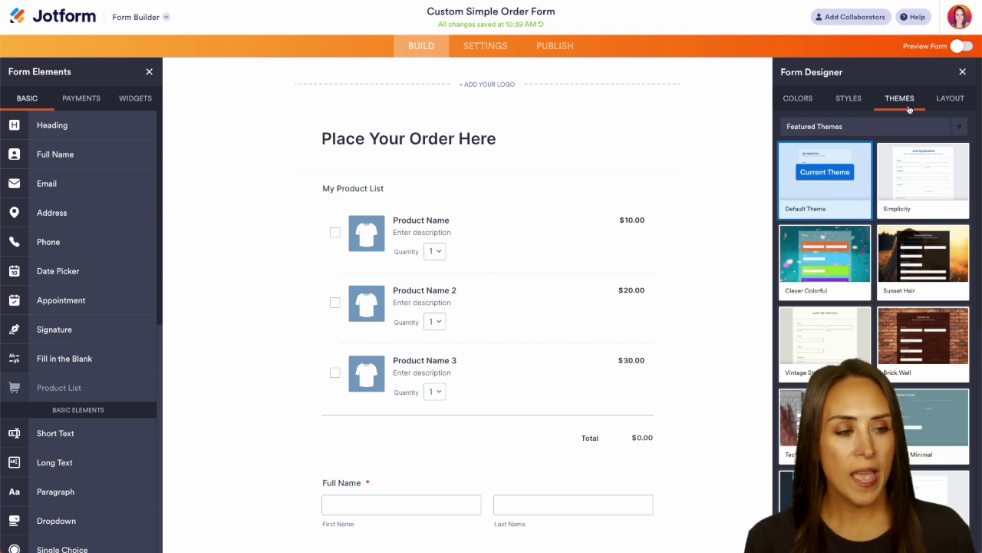
Add a Stripe payment integration to the Product List in Test Mode and connect it
{"action": "left_click", "coordinate": [962, 72]}
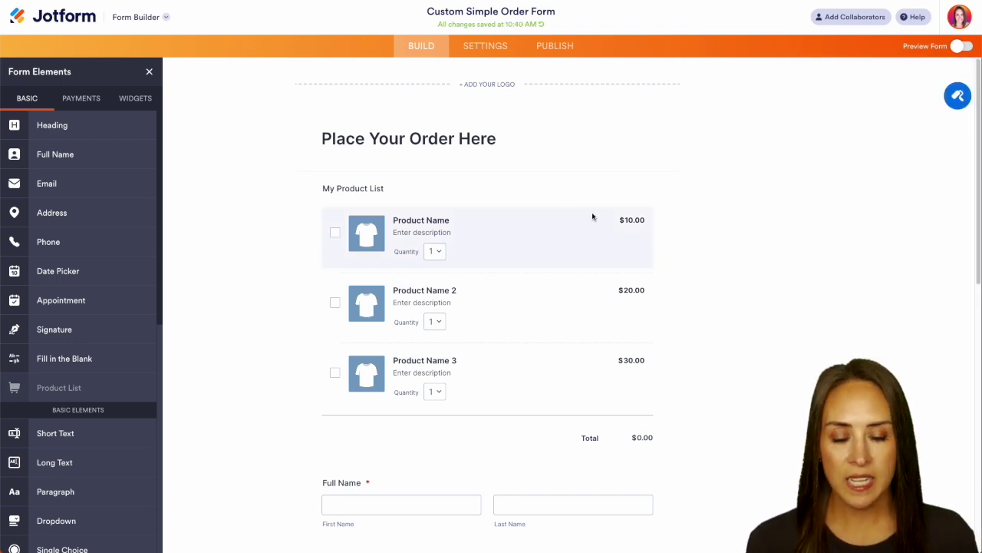
{"action": "left_click", "coordinate": [528, 236]}
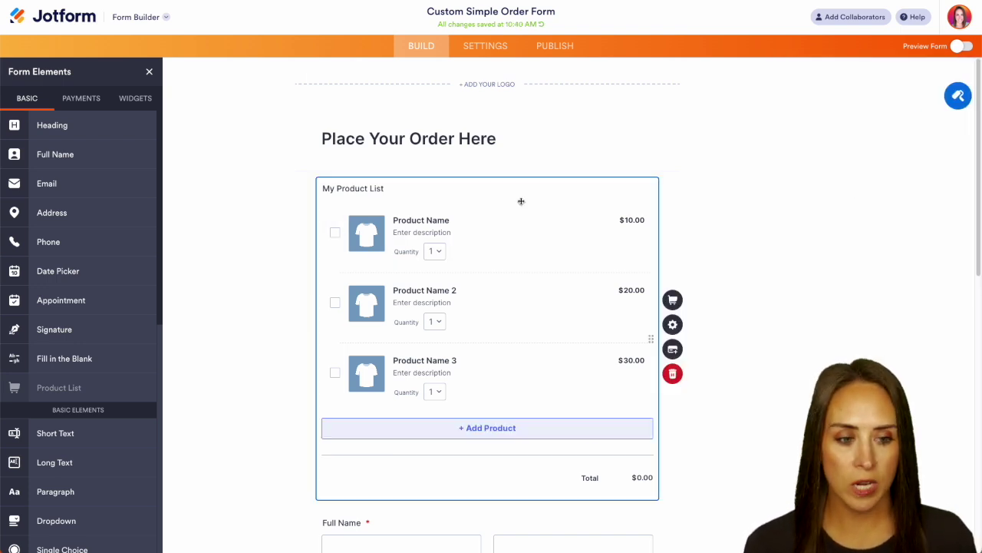
{"action": "left_click", "coordinate": [674, 349]}
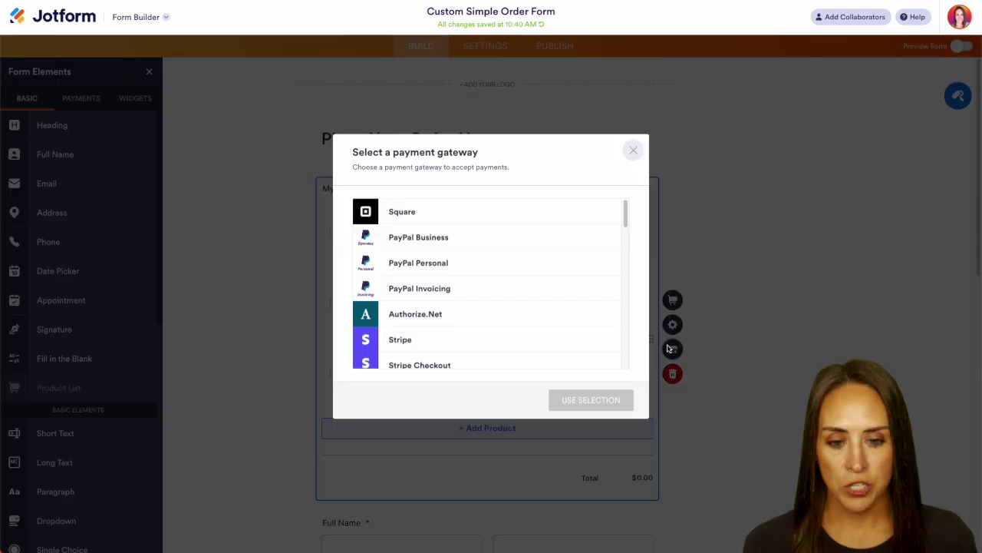
{"action": "left_click", "coordinate": [405, 342]}
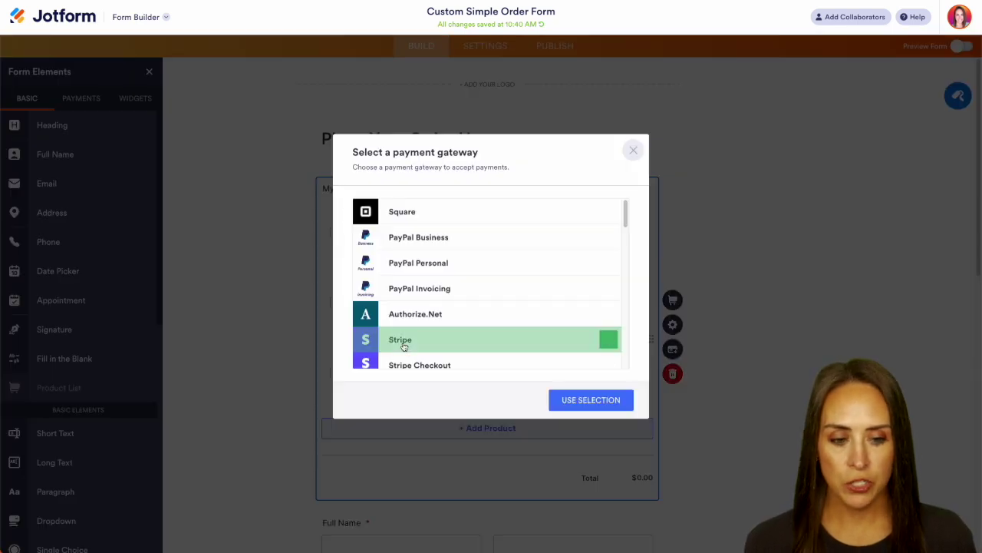
{"action": "left_click", "coordinate": [590, 400]}
{"action": "left_click", "coordinate": [813, 123]}
{"action": "left_click", "coordinate": [818, 108]}
{"action": "left_click", "coordinate": [911, 71]}
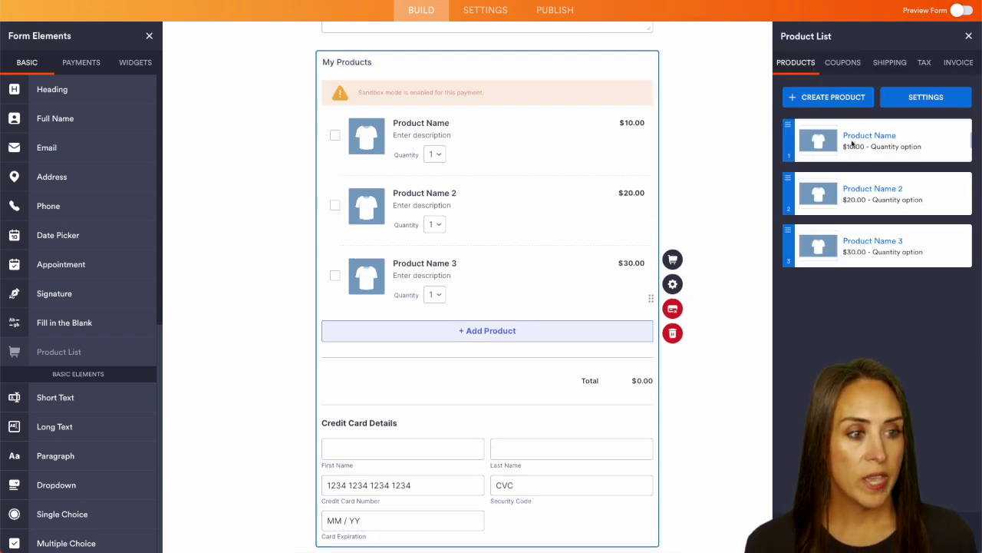
Remove the placeholder images from all three products in the Product List
{"action": "mouse_move", "coordinate": [895, 146]}
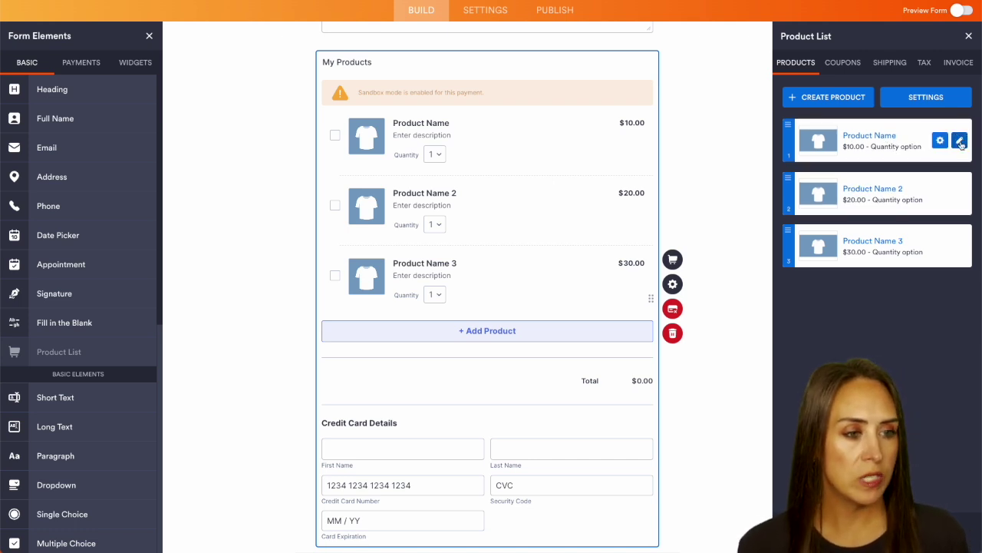
{"action": "left_click", "coordinate": [960, 139]}
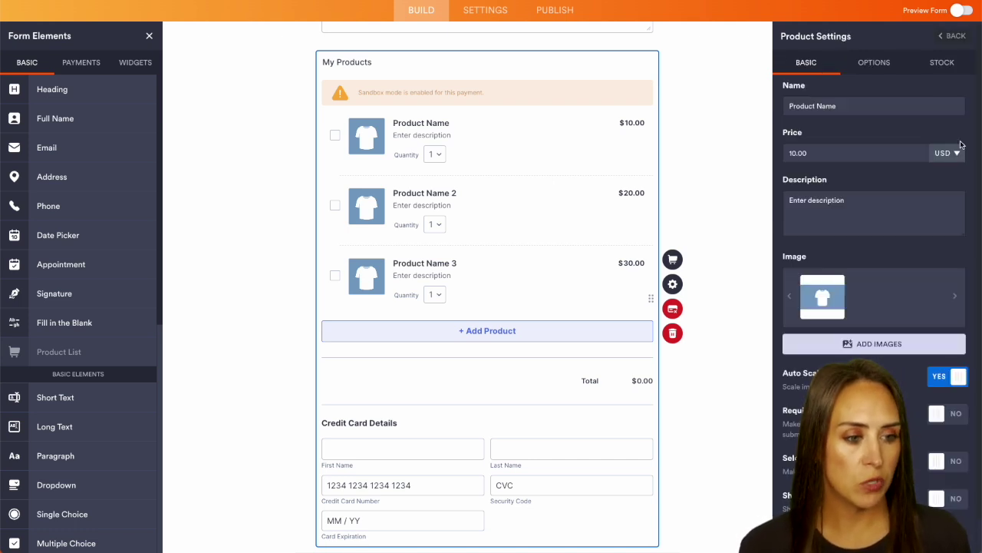
{"action": "left_click", "coordinate": [811, 315]}
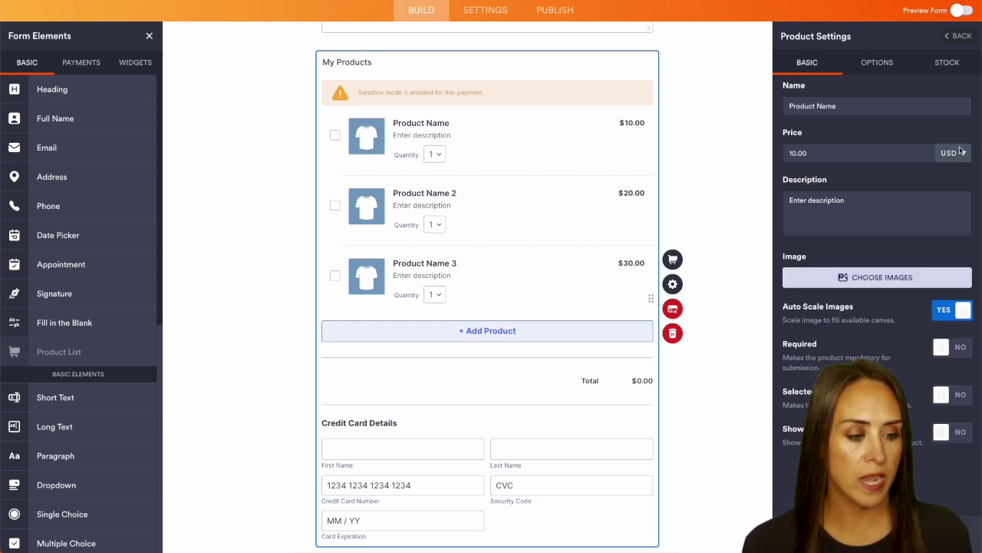
{"action": "left_click", "coordinate": [363, 209]}
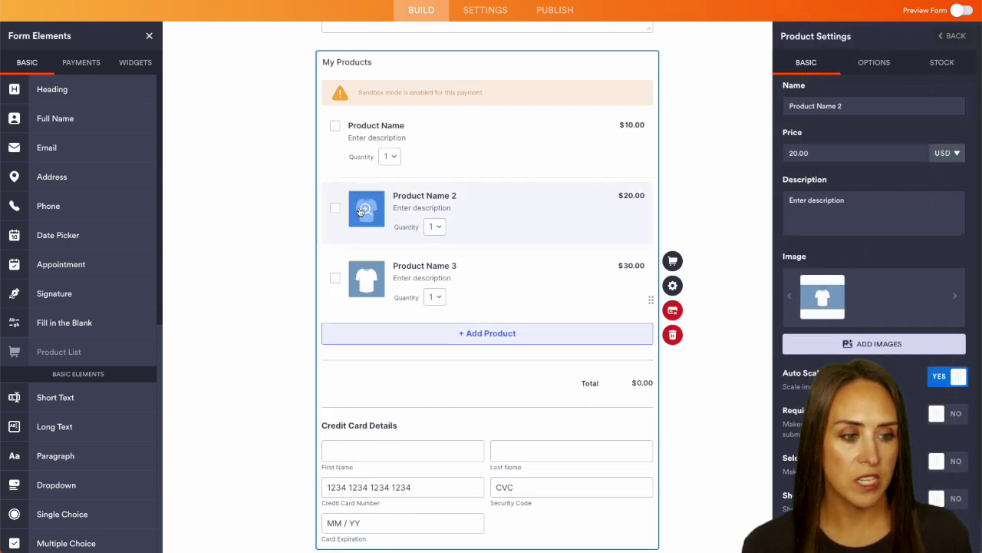
{"action": "left_click", "coordinate": [801, 315]}
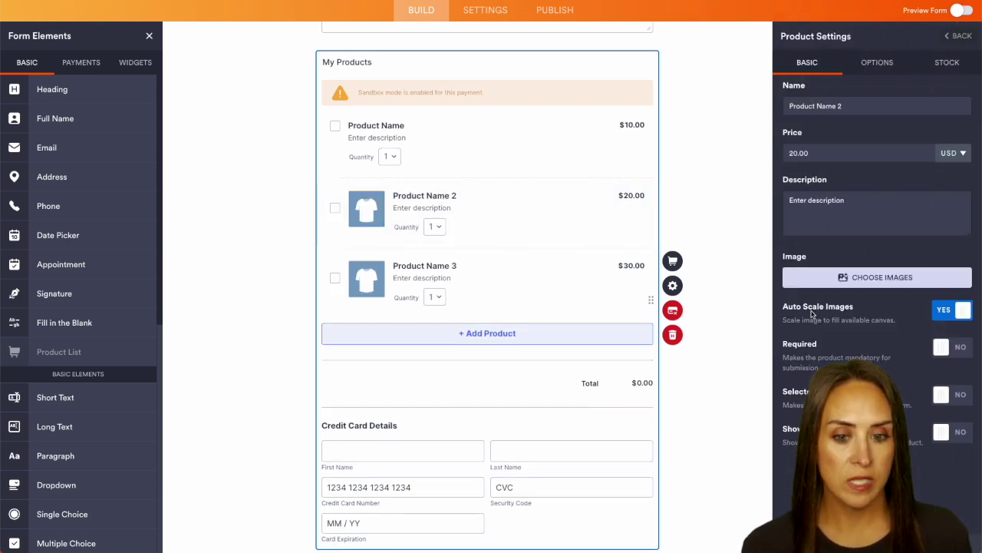
{"action": "left_click", "coordinate": [366, 282]}
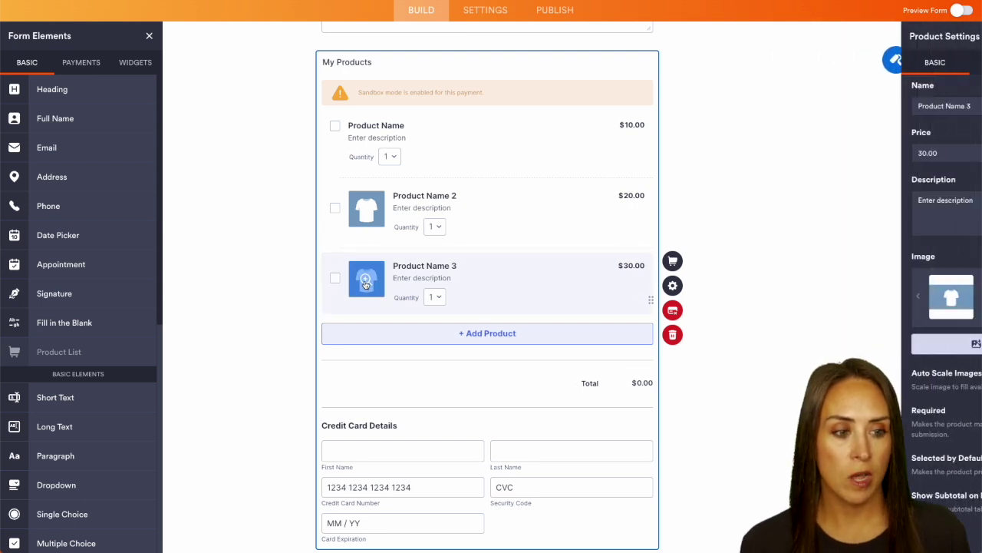
{"action": "left_click", "coordinate": [812, 314]}
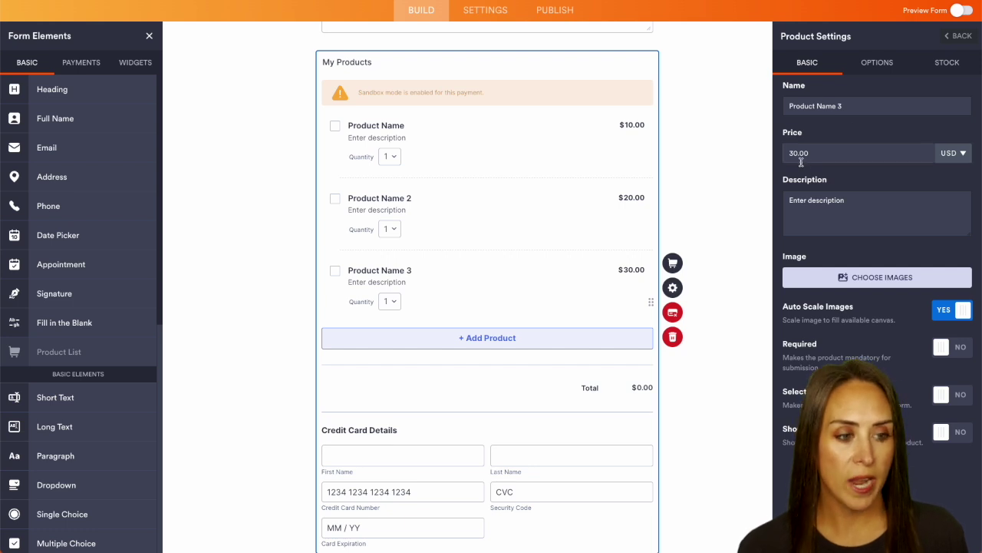
Check the third product's 10-option Quantity selector and its disabled stock control
{"action": "left_click", "coordinate": [876, 68]}
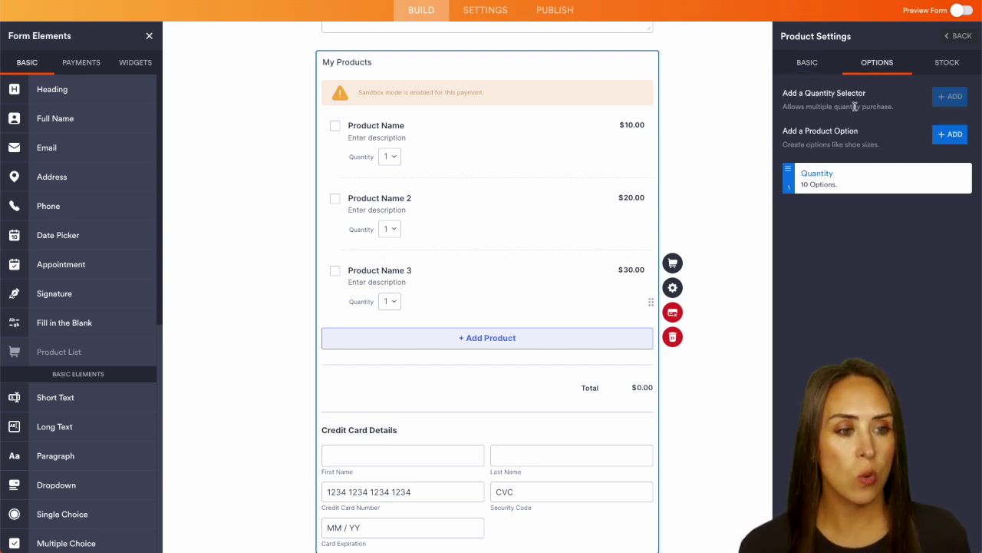
{"action": "mouse_move", "coordinate": [821, 182]}
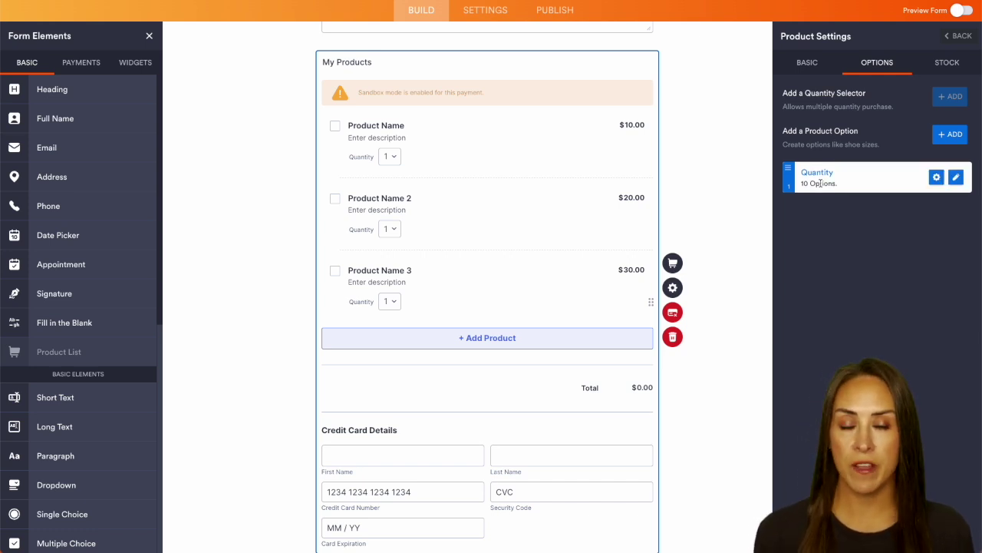
{"action": "left_click", "coordinate": [947, 63]}
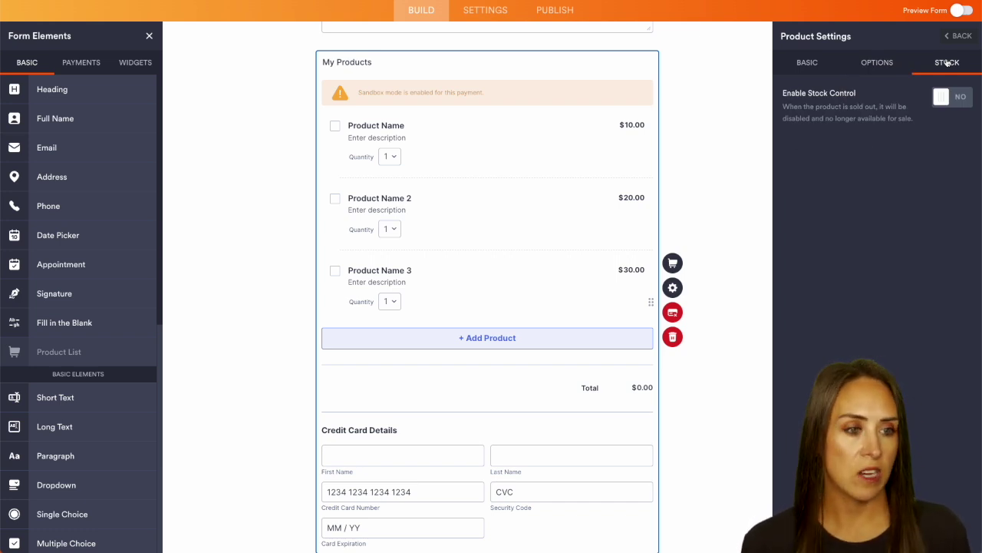
Return to the product list and review its coupon, shipping, tax and invoice settings
{"action": "left_click", "coordinate": [961, 39]}
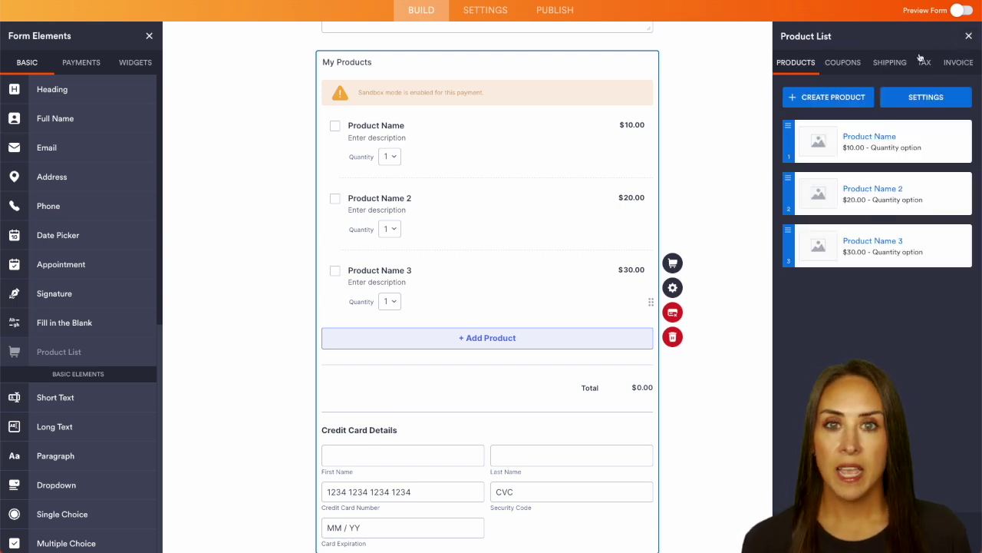
{"action": "left_click", "coordinate": [844, 66]}
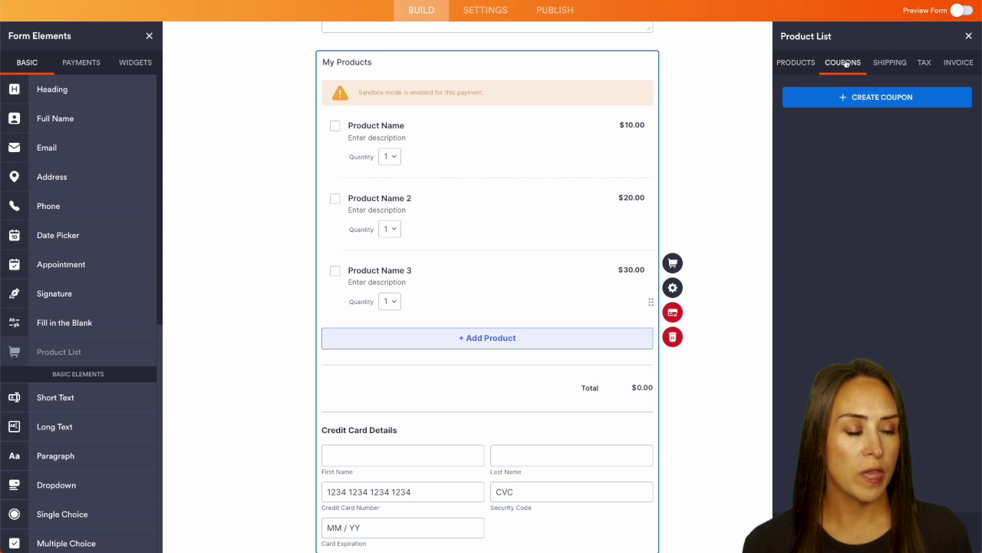
{"action": "left_click", "coordinate": [895, 68]}
{"action": "left_click", "coordinate": [949, 66]}
{"action": "left_click", "coordinate": [917, 66]}
{"action": "left_click", "coordinate": [960, 65]}
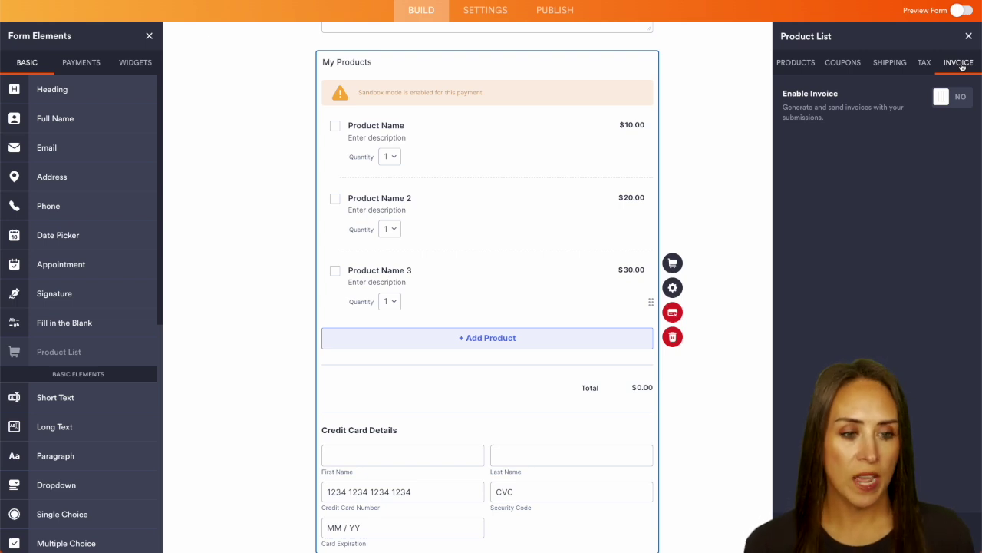
Copy the order form's embed code from the Publish Embed options
{"action": "left_click", "coordinate": [556, 11]}
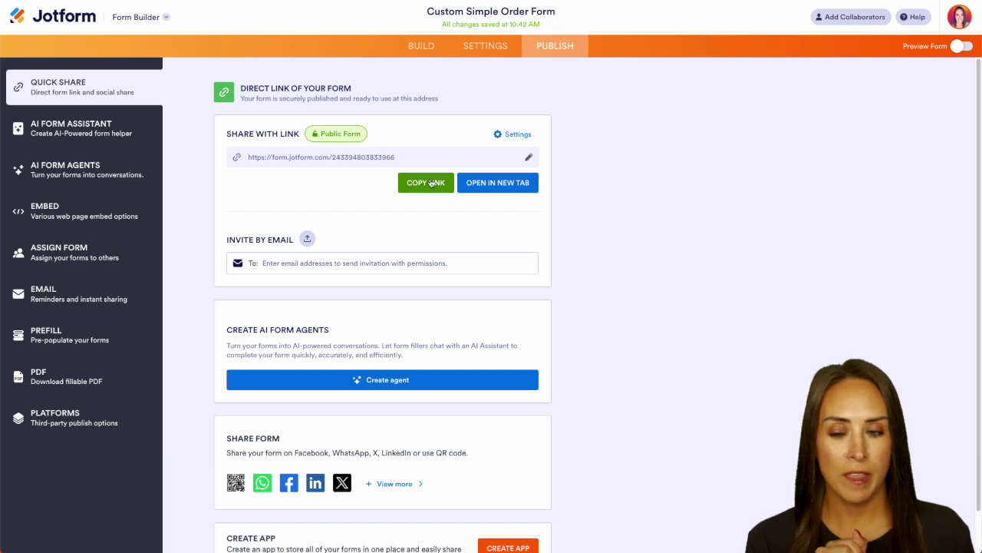
{"action": "left_click", "coordinate": [68, 220]}
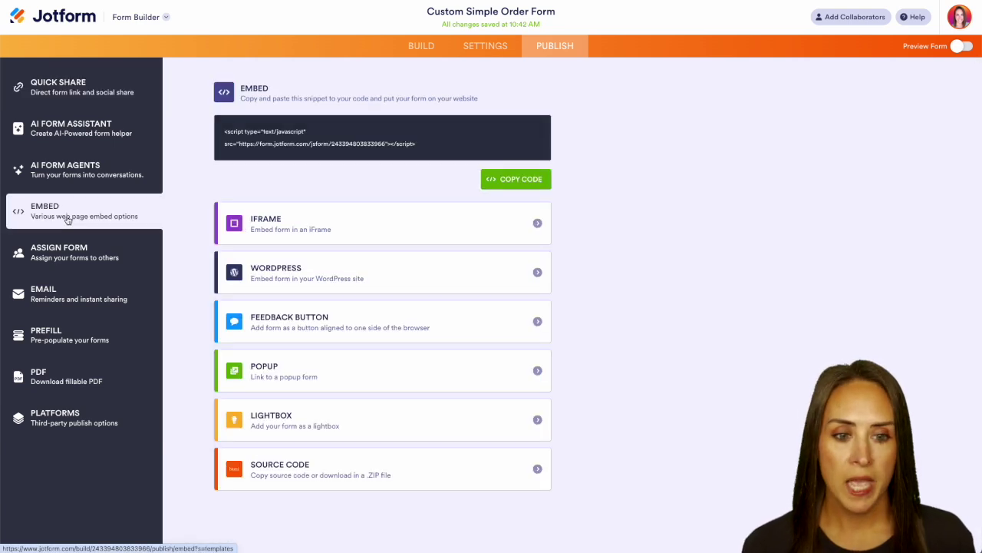
{"action": "left_click", "coordinate": [528, 183]}
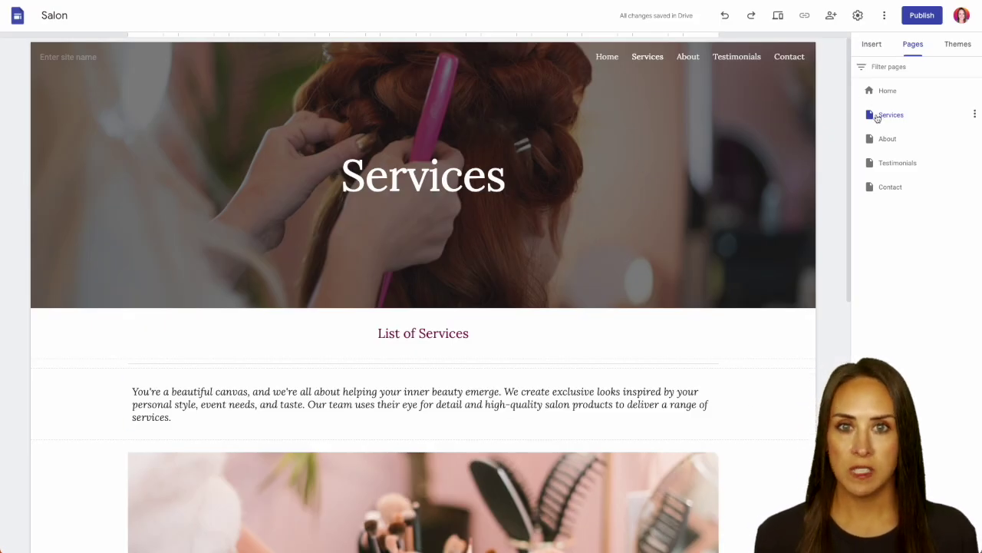
Paste the Jotform embed code into a new embed below Makeup Services and insert it
{"action": "scroll", "coordinate": [730, 430], "scroll_direction": "down", "scroll_amount": 5}
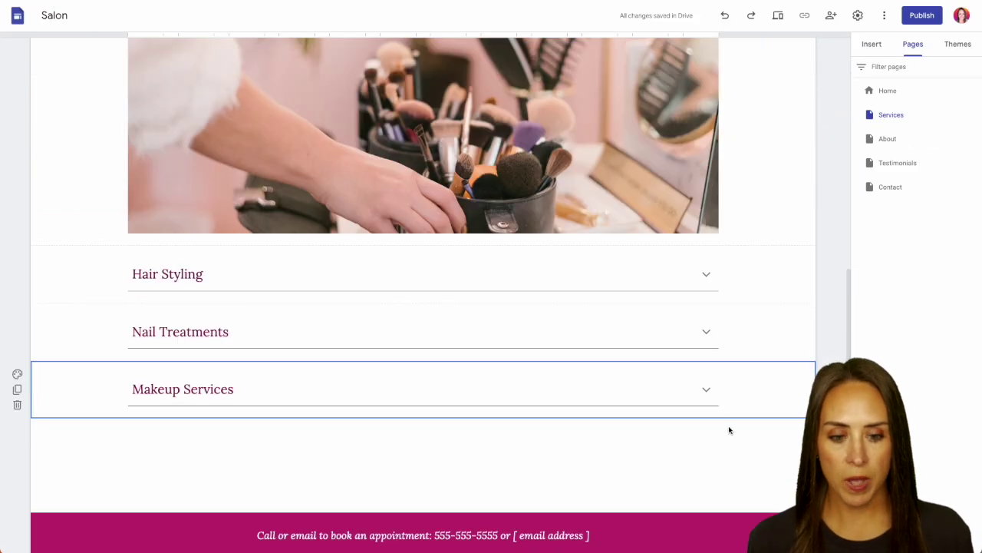
{"action": "double_click", "coordinate": [431, 420]}
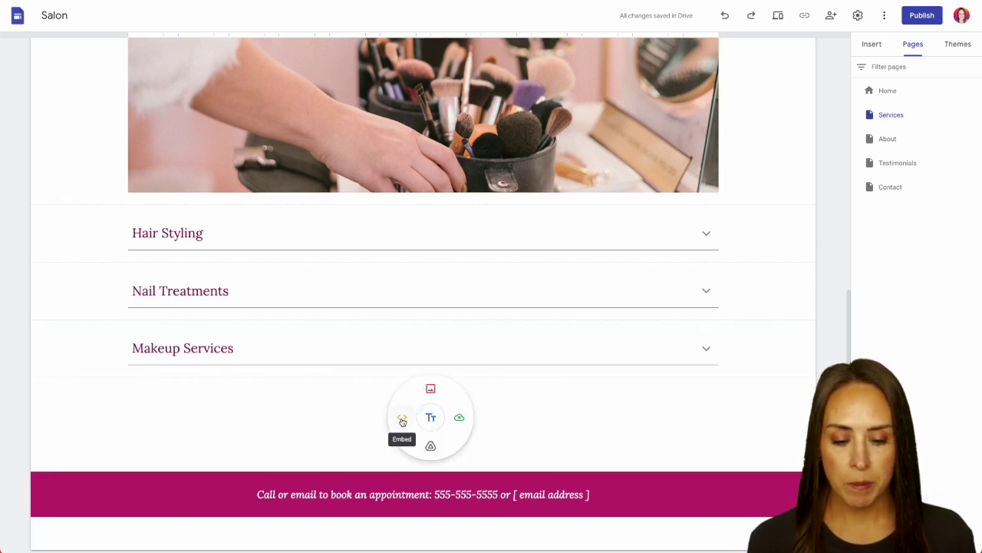
{"action": "left_click", "coordinate": [402, 421]}
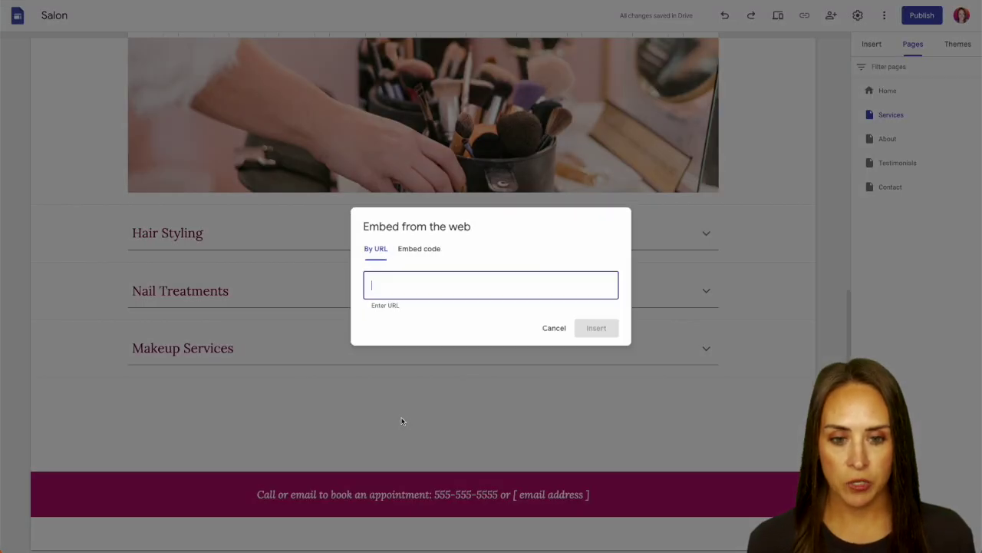
{"action": "left_click", "coordinate": [423, 251]}
{"action": "key", "text": "ctrl+v"}
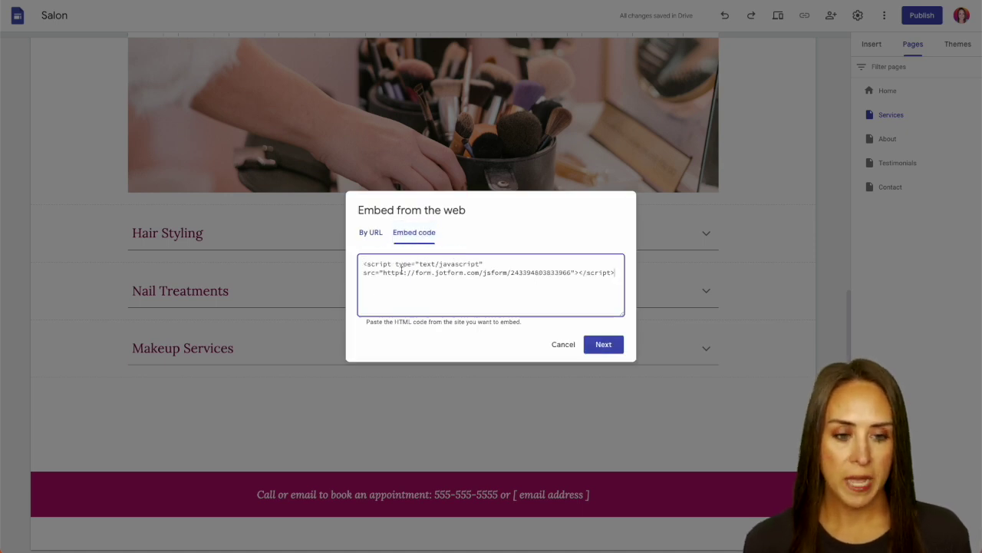
{"action": "left_click", "coordinate": [604, 344]}
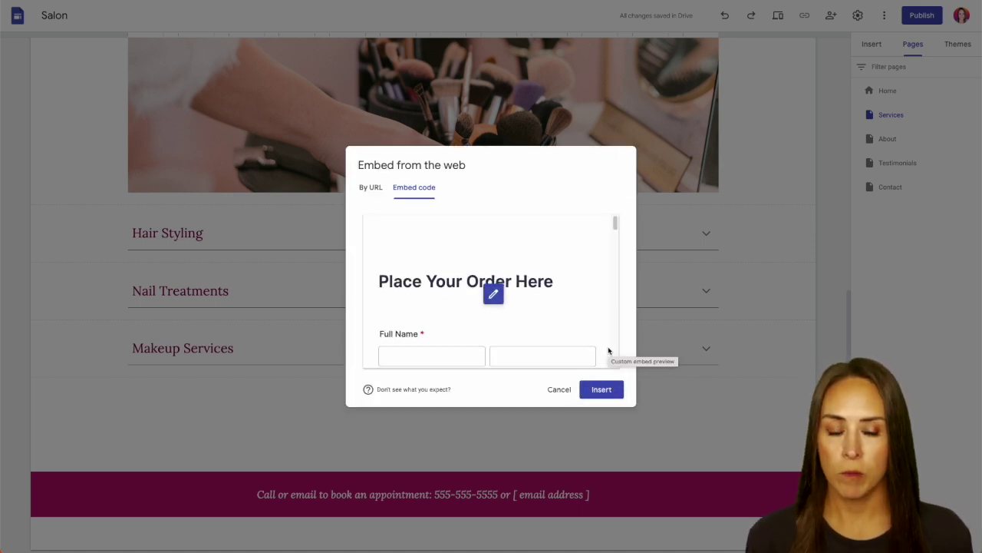
{"action": "left_click", "coordinate": [604, 390]}
Widen the embedded form to full page width and lengthen it to show every field
{"action": "left_click_drag", "start_coordinate": [415, 237], "coordinate": [719, 260]}
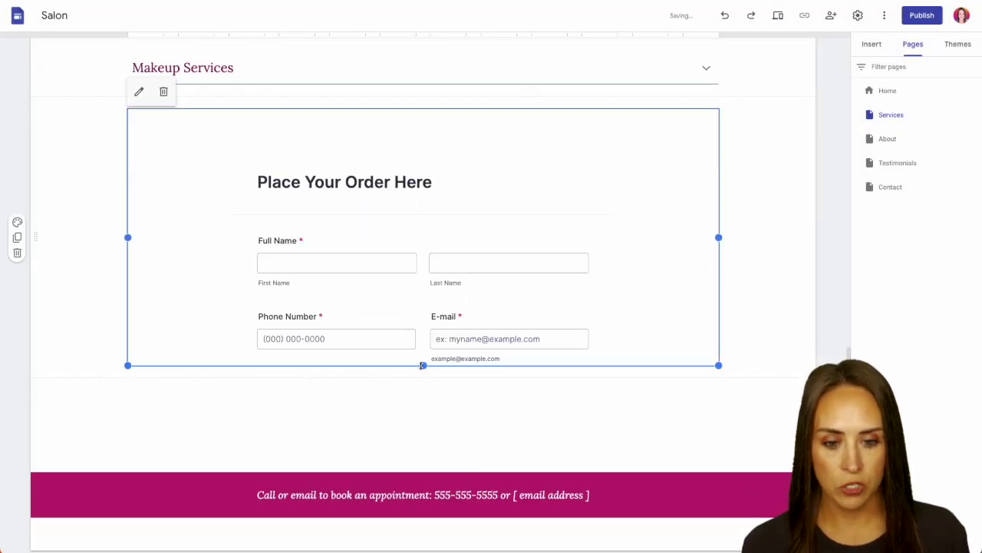
{"action": "mouse_move", "coordinate": [423, 366]}
{"action": "left_mouse_down"}
{"action": "mouse_move", "coordinate": [423, 546]}
{"action": "mouse_move", "coordinate": [440, 369]}
{"action": "left_mouse_up"}
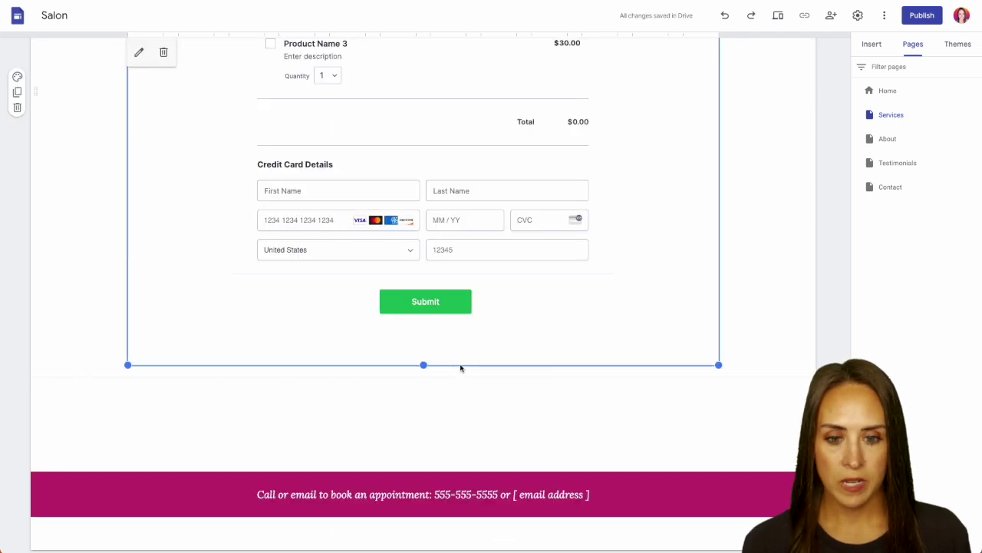
{"action": "scroll", "coordinate": [460, 366], "scroll_direction": "up", "scroll_amount": 3}
{"action": "scroll", "coordinate": [460, 366], "scroll_direction": "up", "scroll_amount": 5}
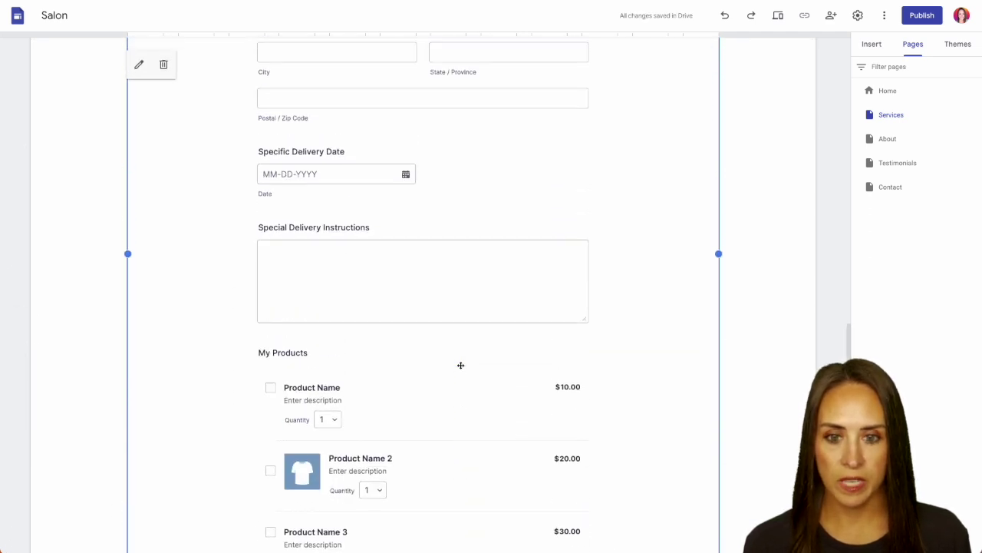
{"action": "scroll", "coordinate": [461, 366], "scroll_direction": "up", "scroll_amount": 2}
{"action": "scroll", "coordinate": [622, 361], "scroll_direction": "up", "scroll_amount": 2}
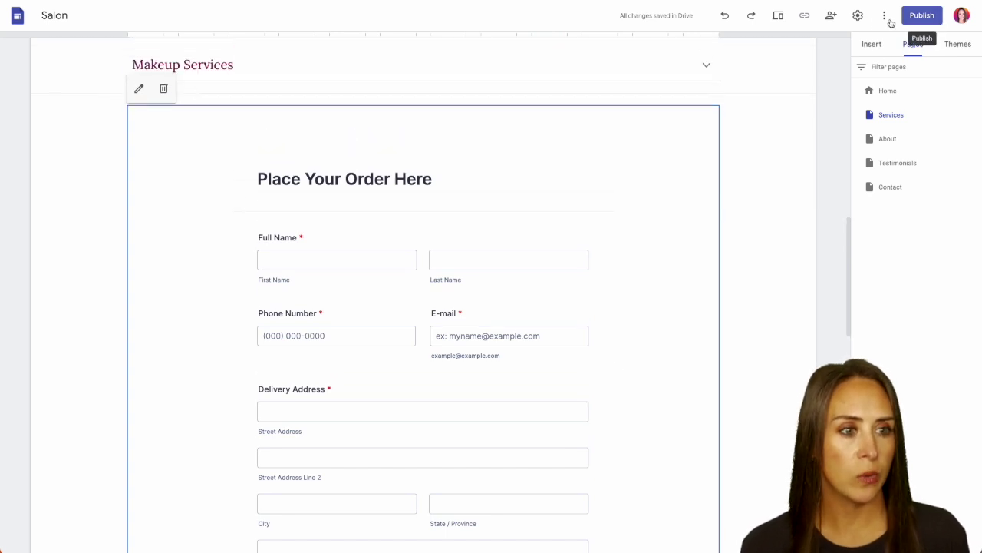
Preview the Google Site and submit the embedded order form for Product Name with card details
{"action": "left_click", "coordinate": [780, 17]}
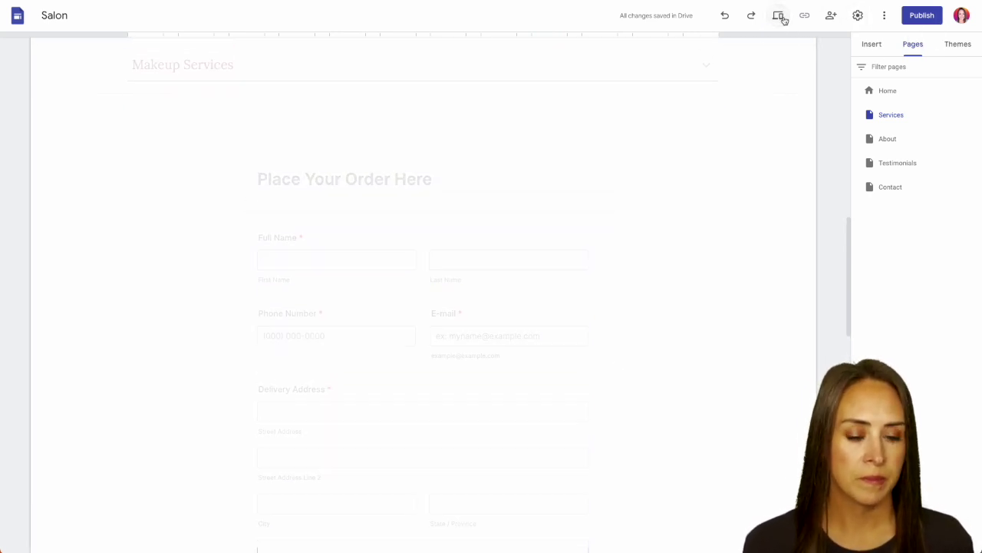
{"action": "scroll", "coordinate": [858, 213], "scroll_direction": "down", "scroll_amount": 5}
{"action": "scroll", "coordinate": [858, 212], "scroll_direction": "down", "scroll_amount": 15}
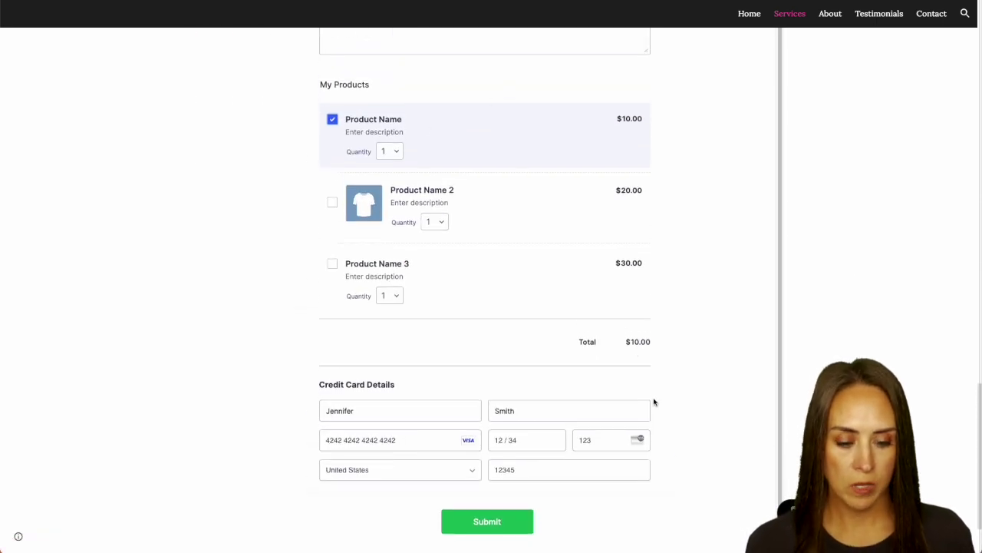
{"action": "scroll", "coordinate": [680, 405], "scroll_direction": "down", "scroll_amount": 1}
{"action": "left_click", "coordinate": [482, 516]}
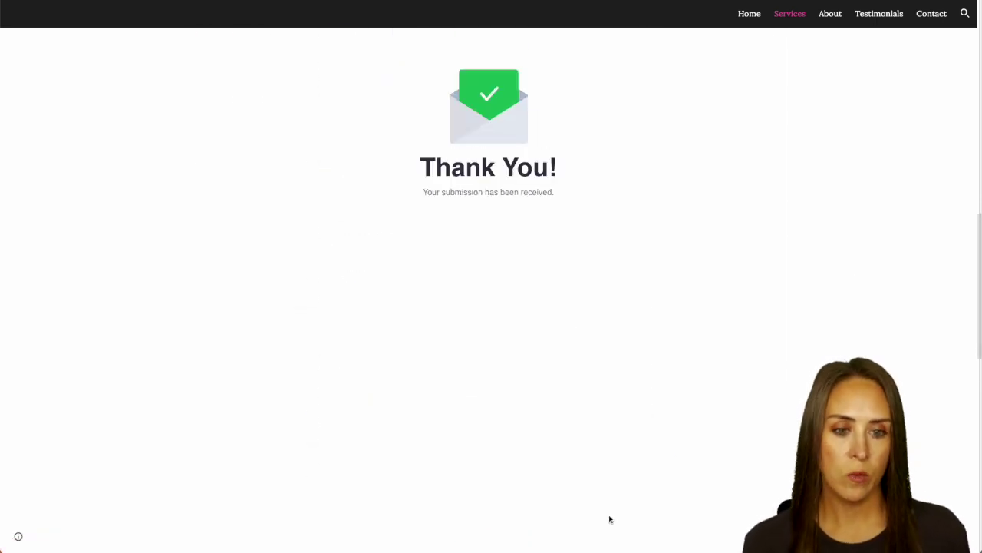
Open the order form in Jotform Tables and view the test entry: quantity 1, 10.00 USD, transaction ID
{"action": "scroll", "coordinate": [747, 232], "scroll_direction": "up", "scroll_amount": 5}
{"action": "scroll", "coordinate": [748, 233], "scroll_direction": "up", "scroll_amount": 1}
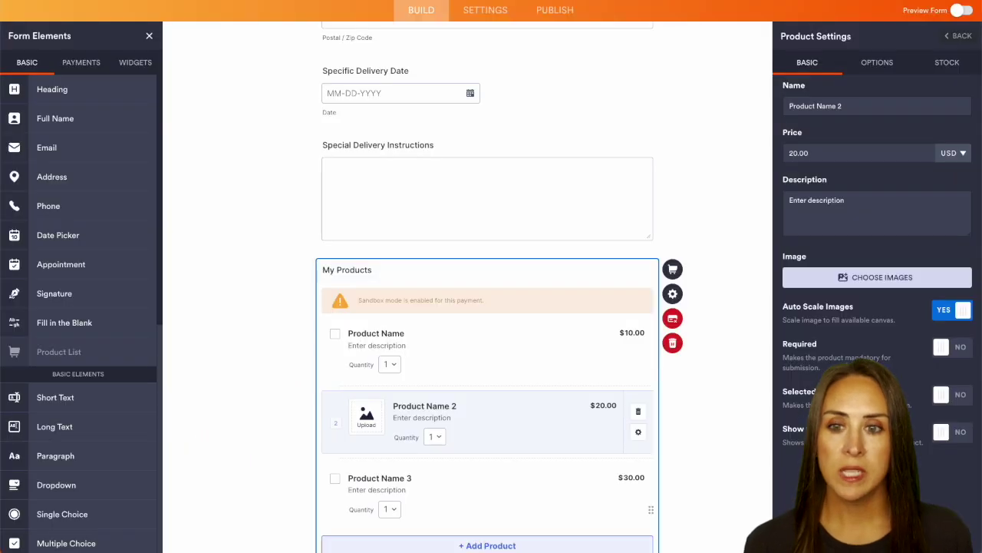
{"action": "scroll", "coordinate": [225, 171], "scroll_direction": "up", "scroll_amount": 7}
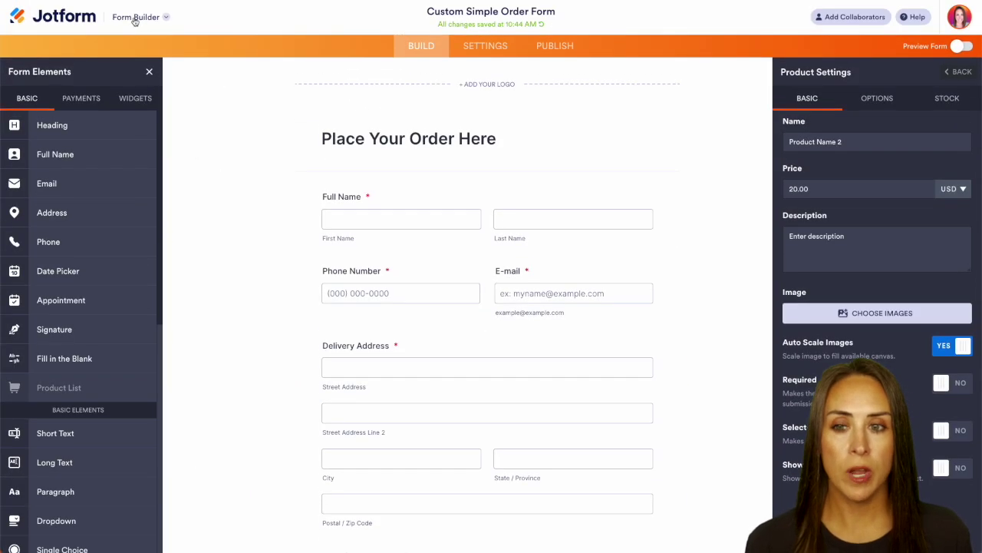
{"action": "left_click", "coordinate": [136, 18]}
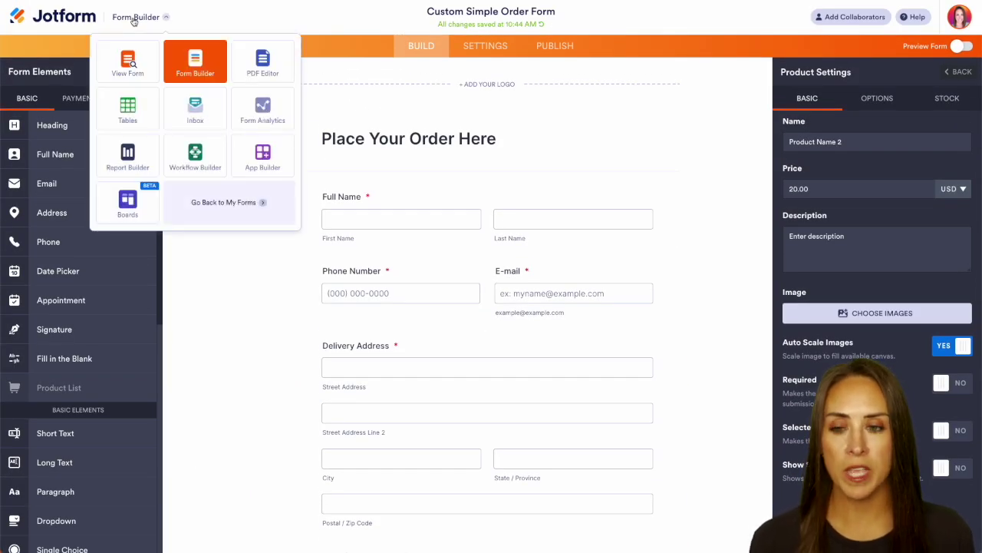
{"action": "left_click", "coordinate": [128, 111]}
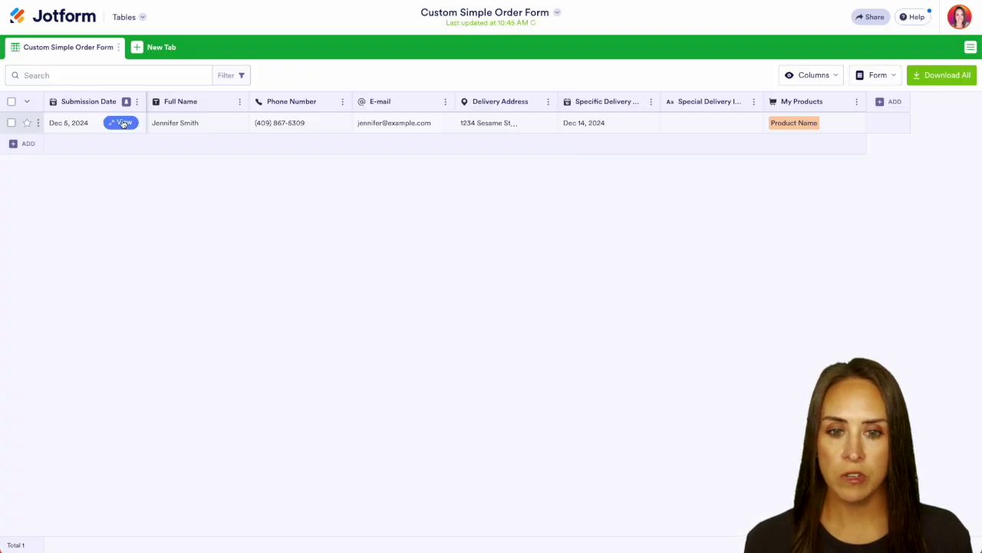
{"action": "left_click", "coordinate": [123, 123]}
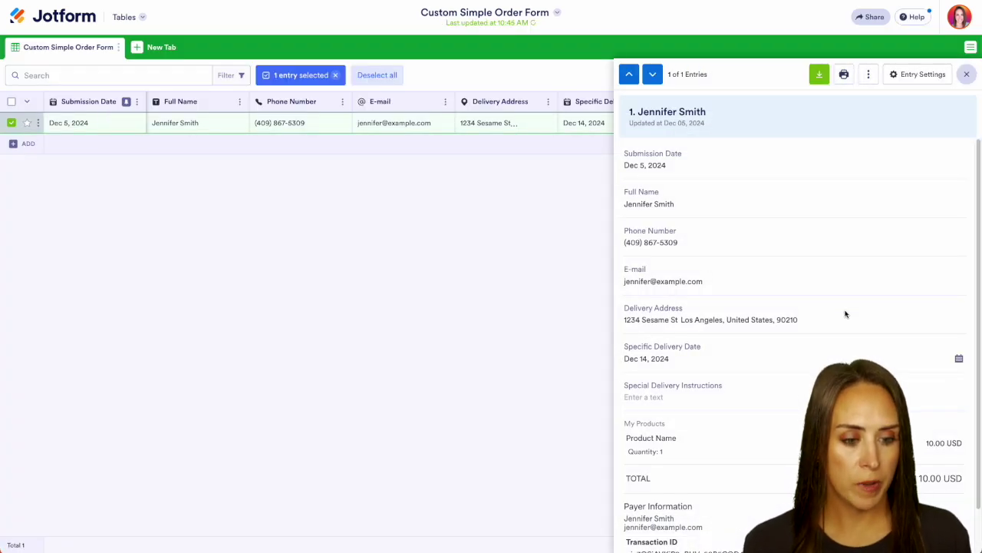
{"action": "scroll", "coordinate": [845, 313], "scroll_direction": "down", "scroll_amount": 1}
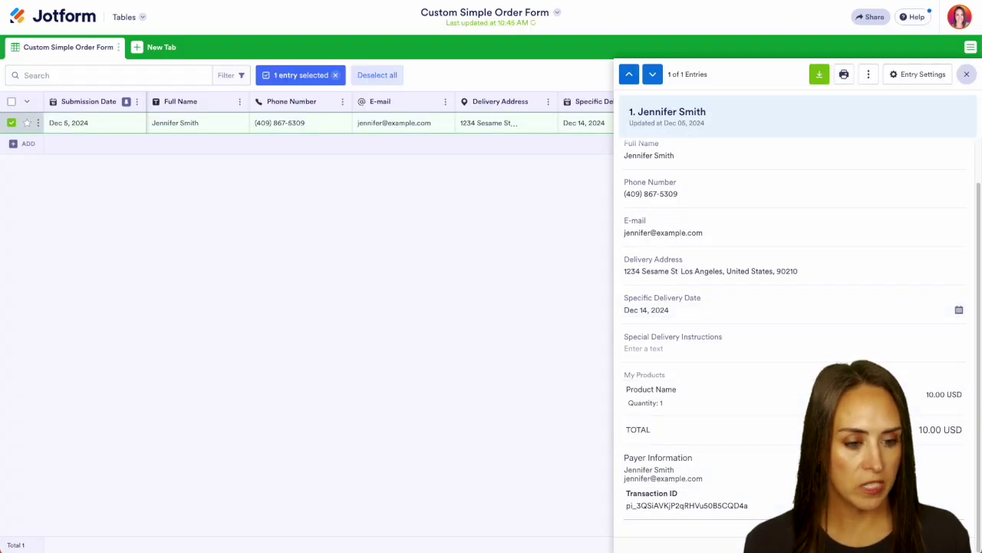